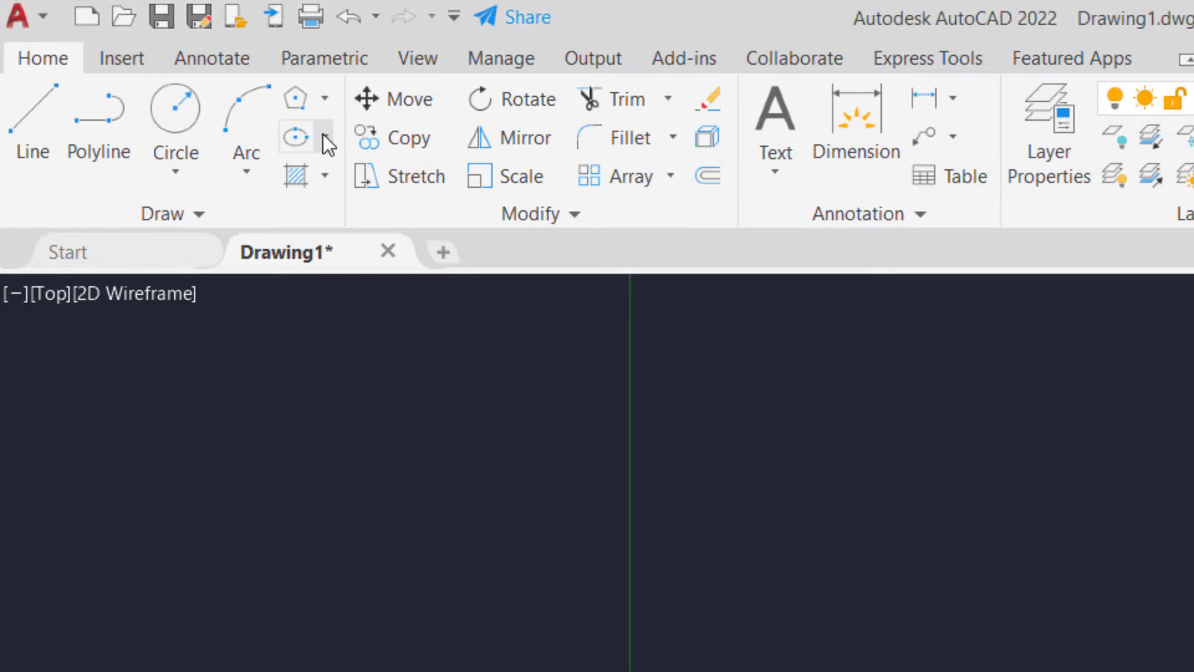
Step: Show the Ellipse dropdown with its Center, Axis End and Elliptical Arc options
click(324, 137)
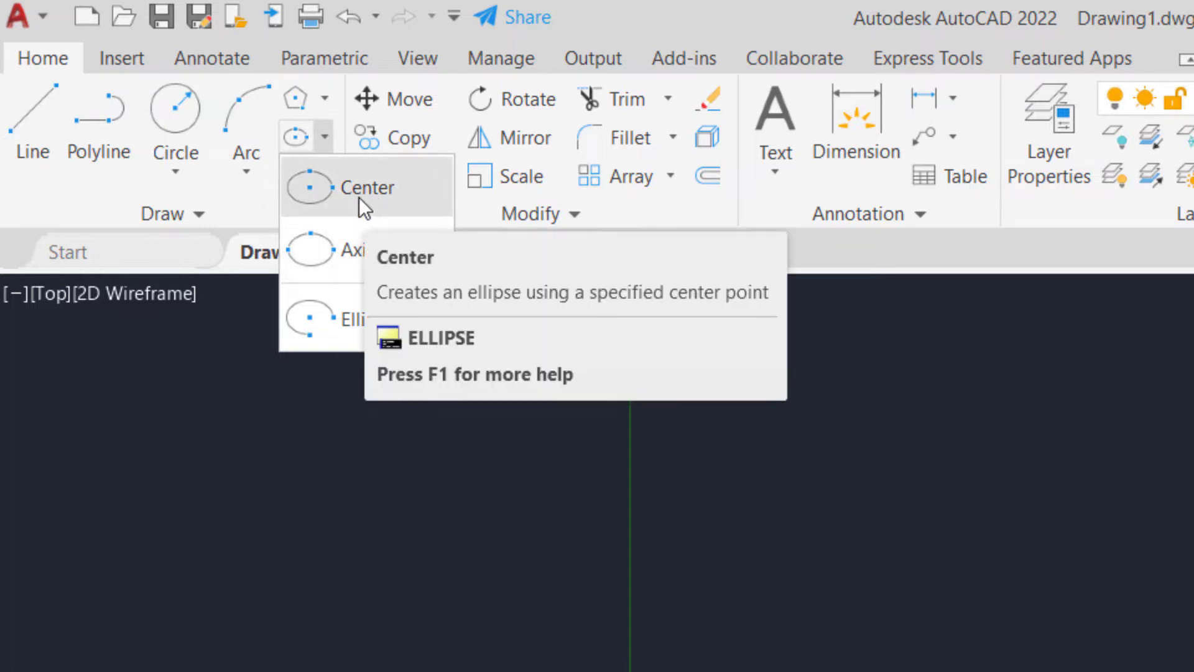
mouse_move(284, 148)
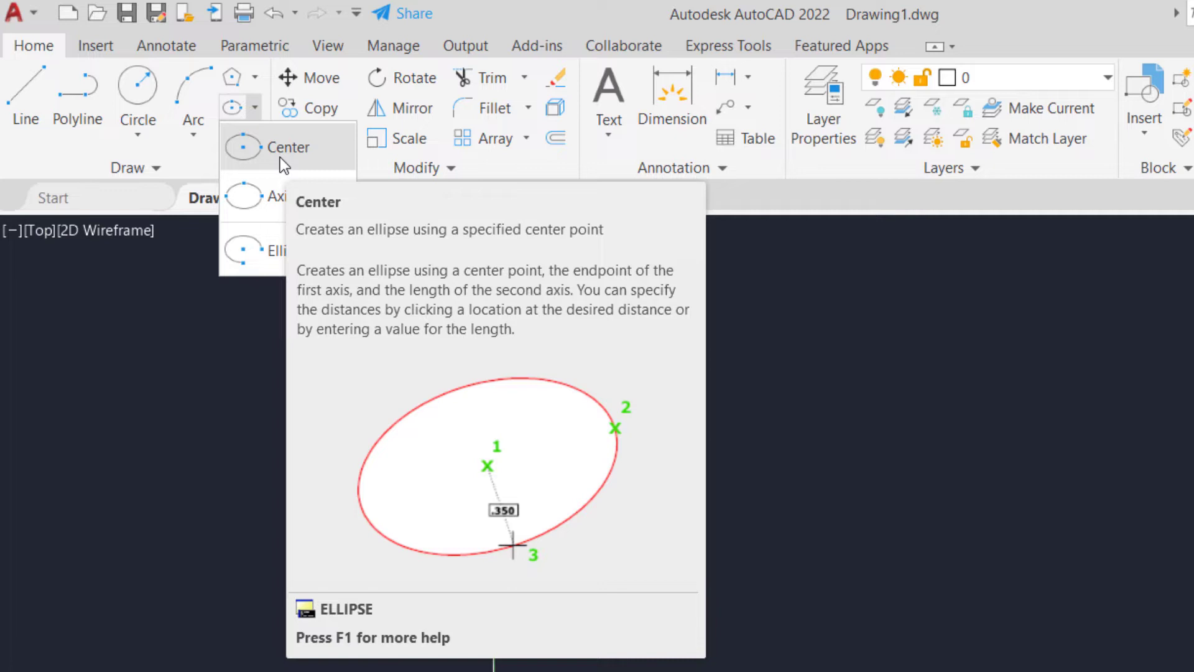
click(275, 155)
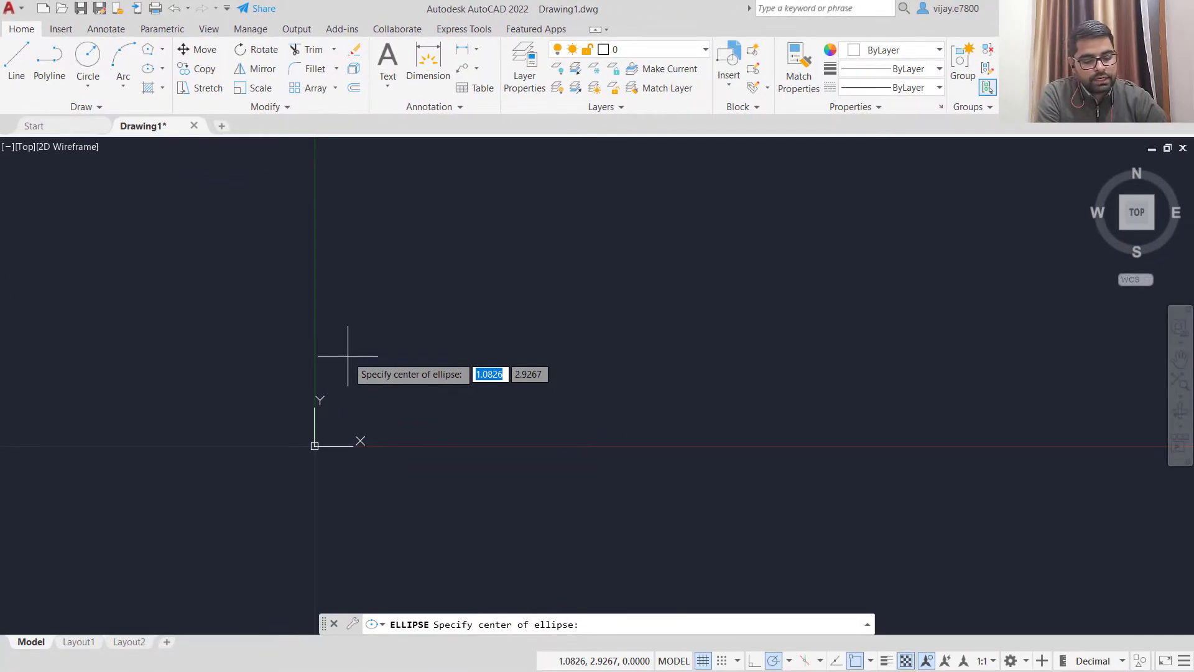
text(0,0)
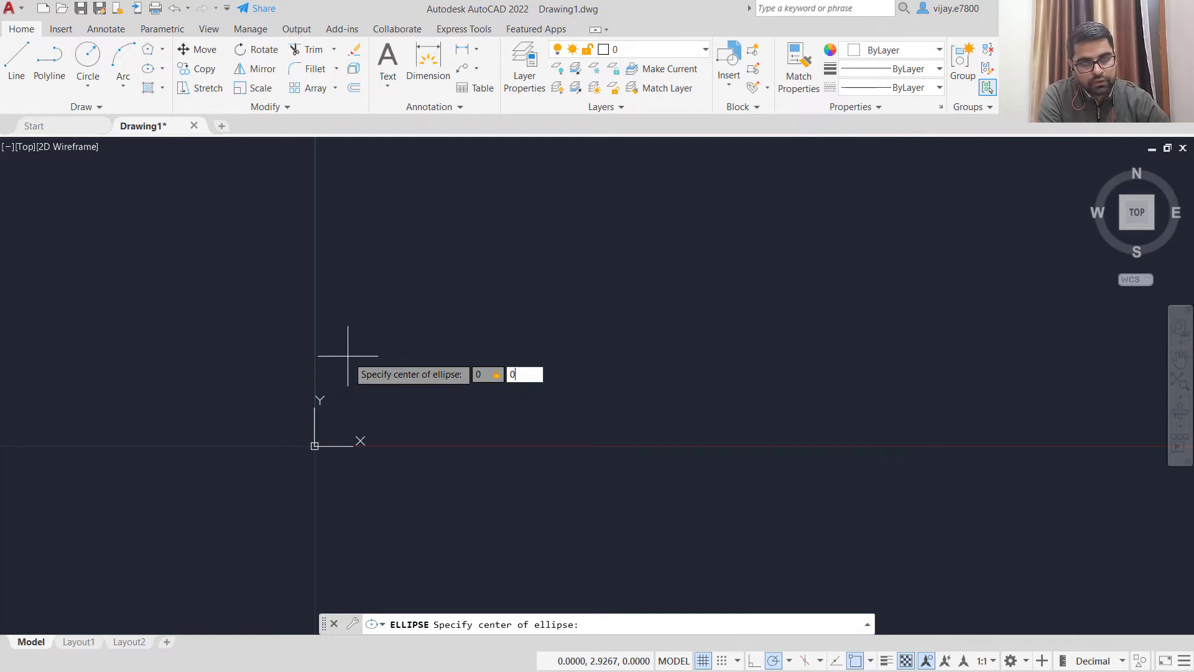
key(Return)
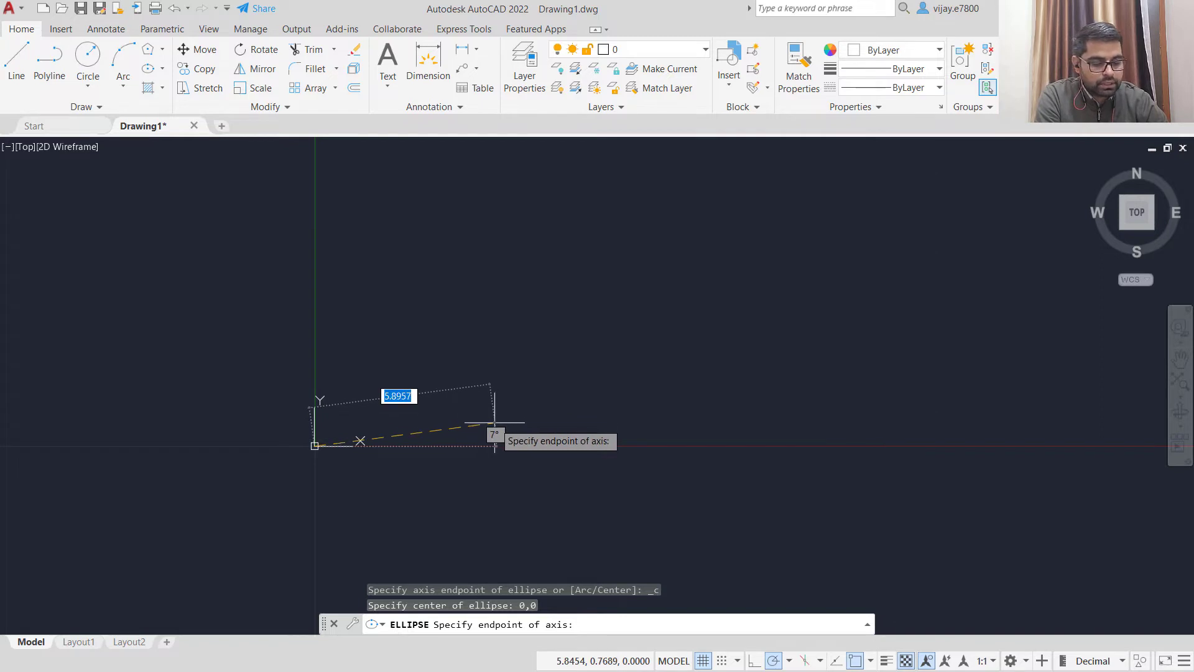
text(10)
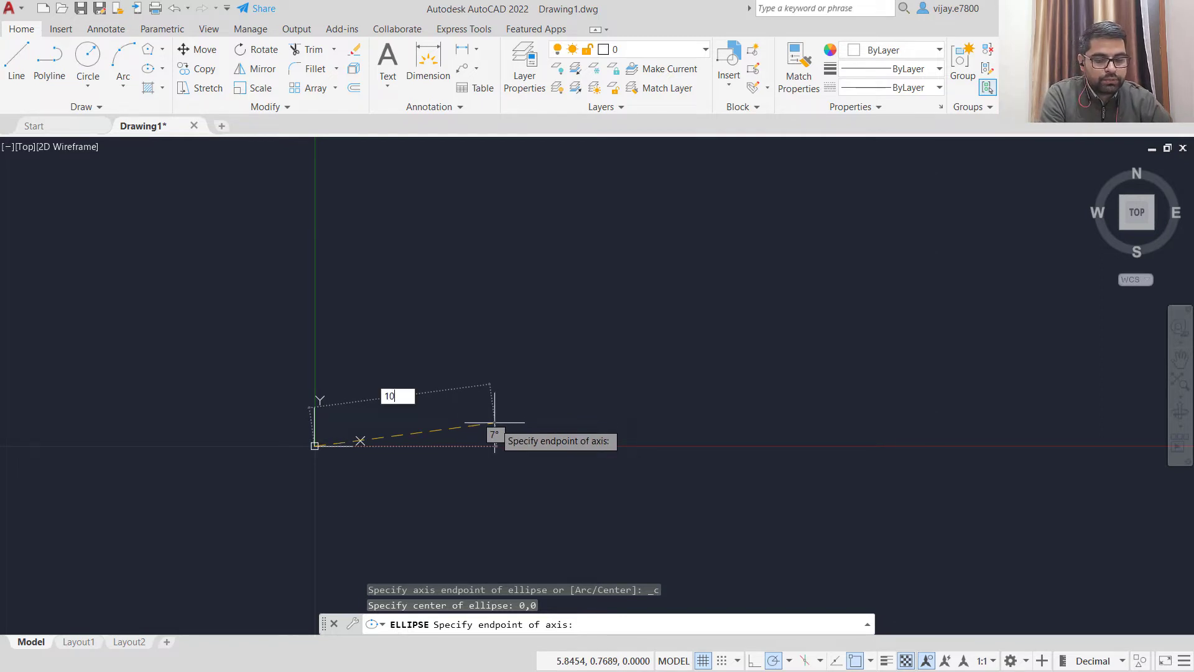
key(Tab)
text(0)
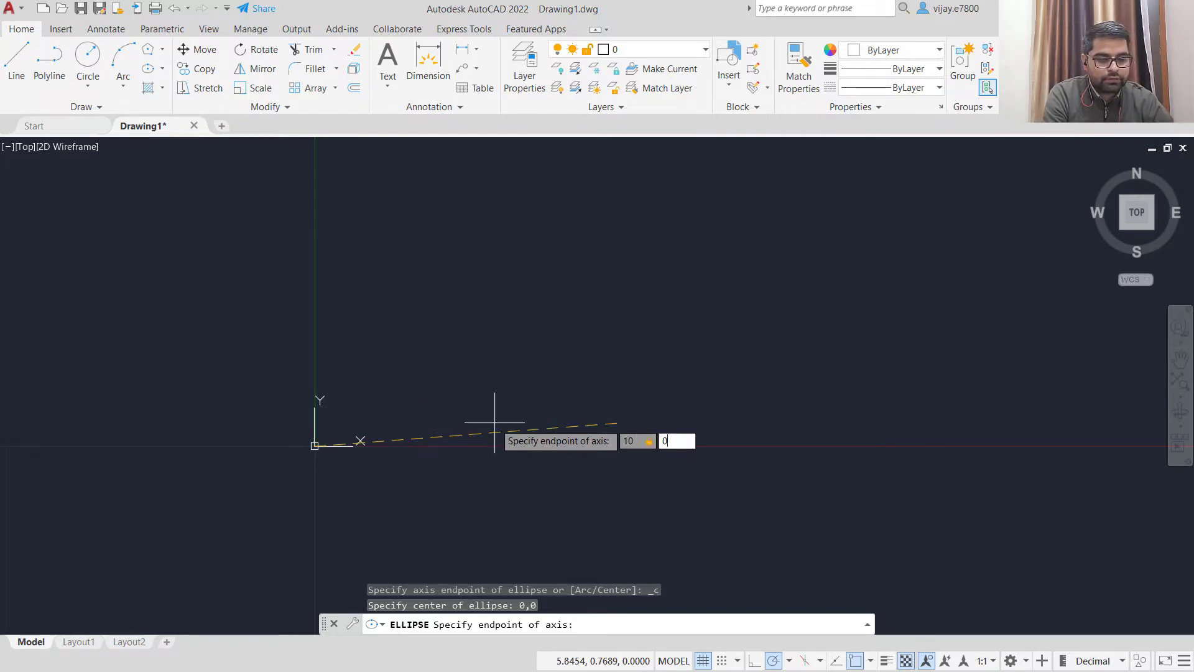
key(Return)
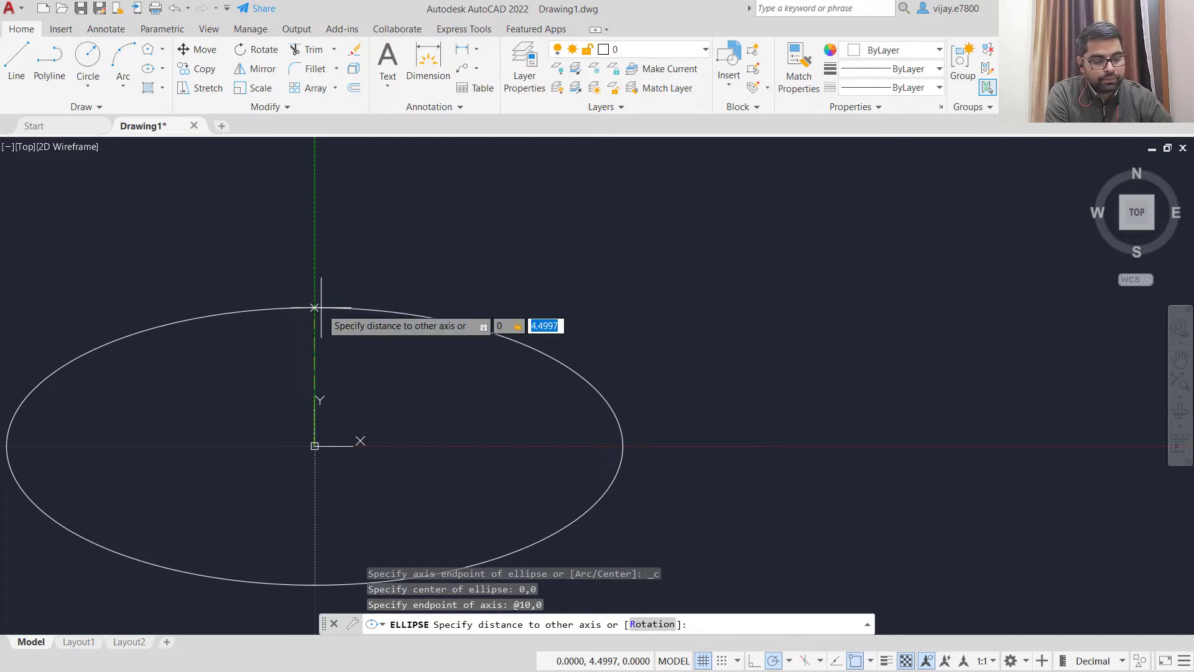
text(5)
key(Return)
Step: Recentre the view on the finished ellipse and select it
scroll(321, 345, down, 2)
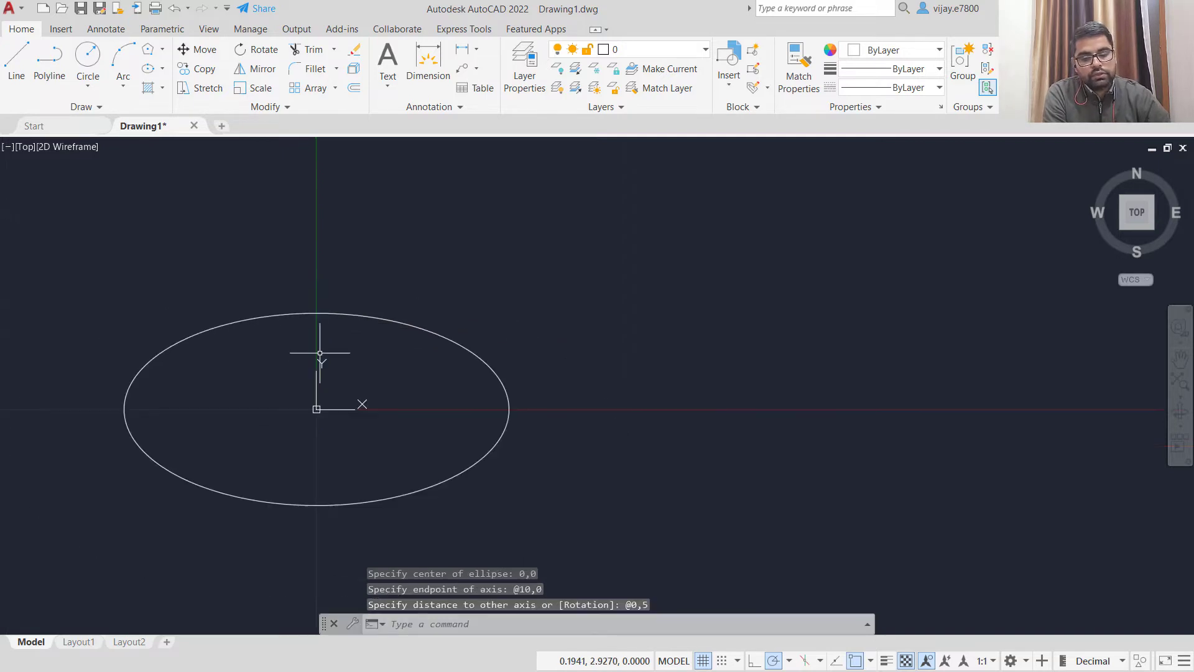
middle_drag(305, 373, 488, 325)
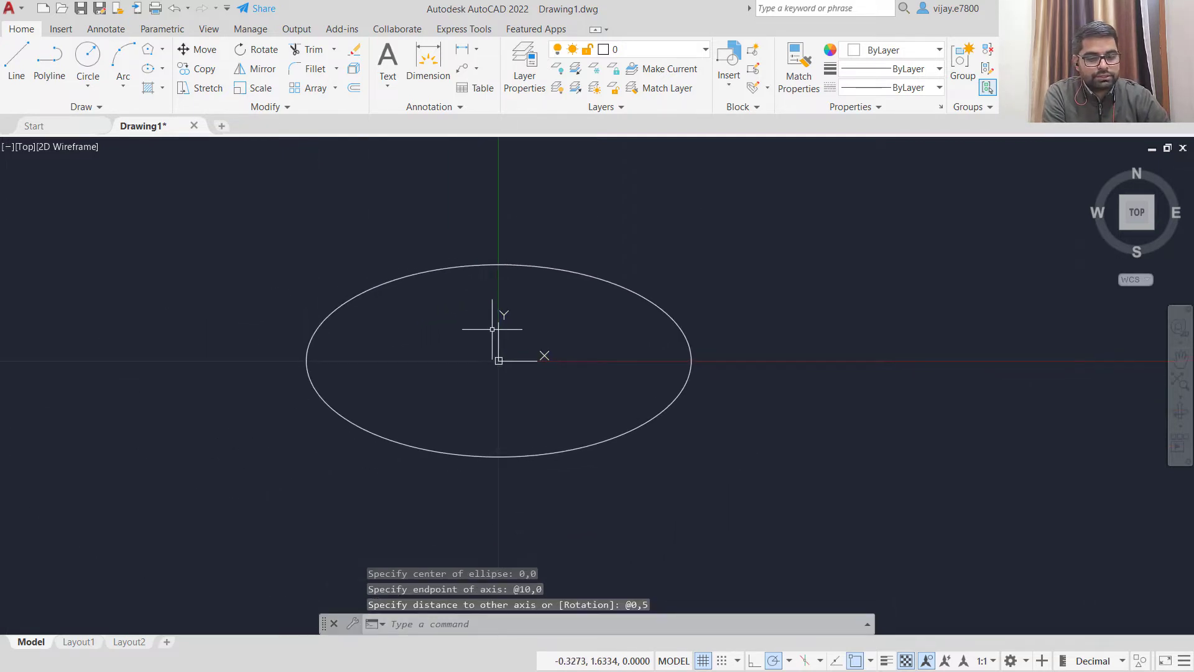
click(466, 263)
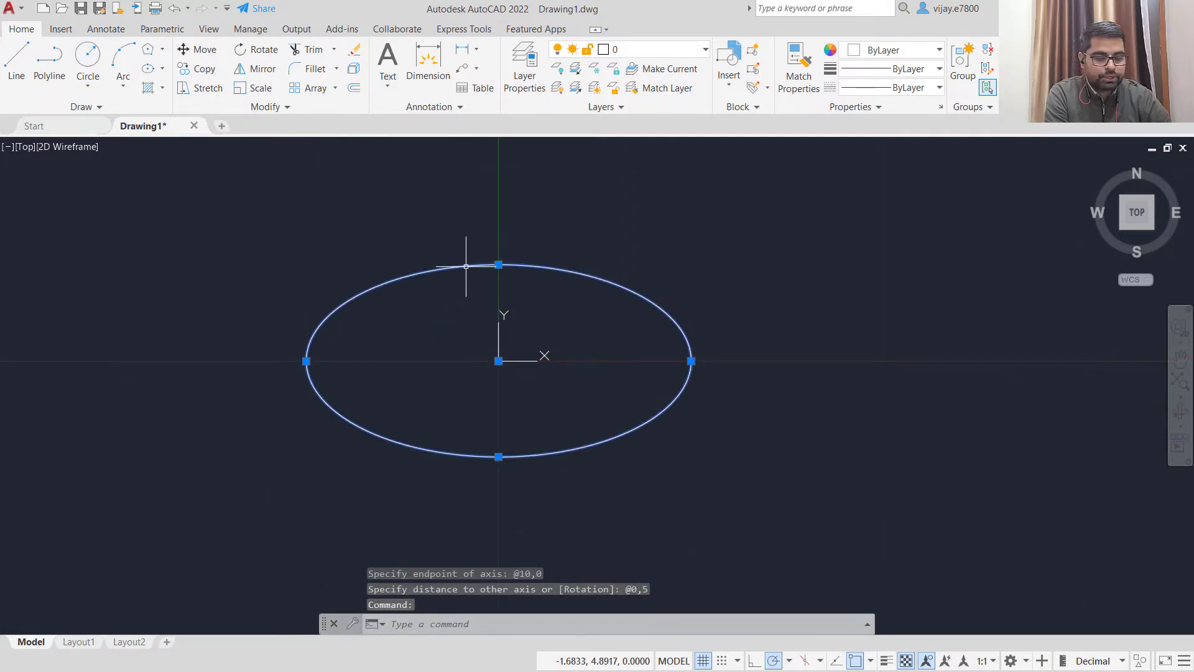
Step: Delete the first ellipse and start an Axis, End ellipse with the view around the origin
key(Delete)
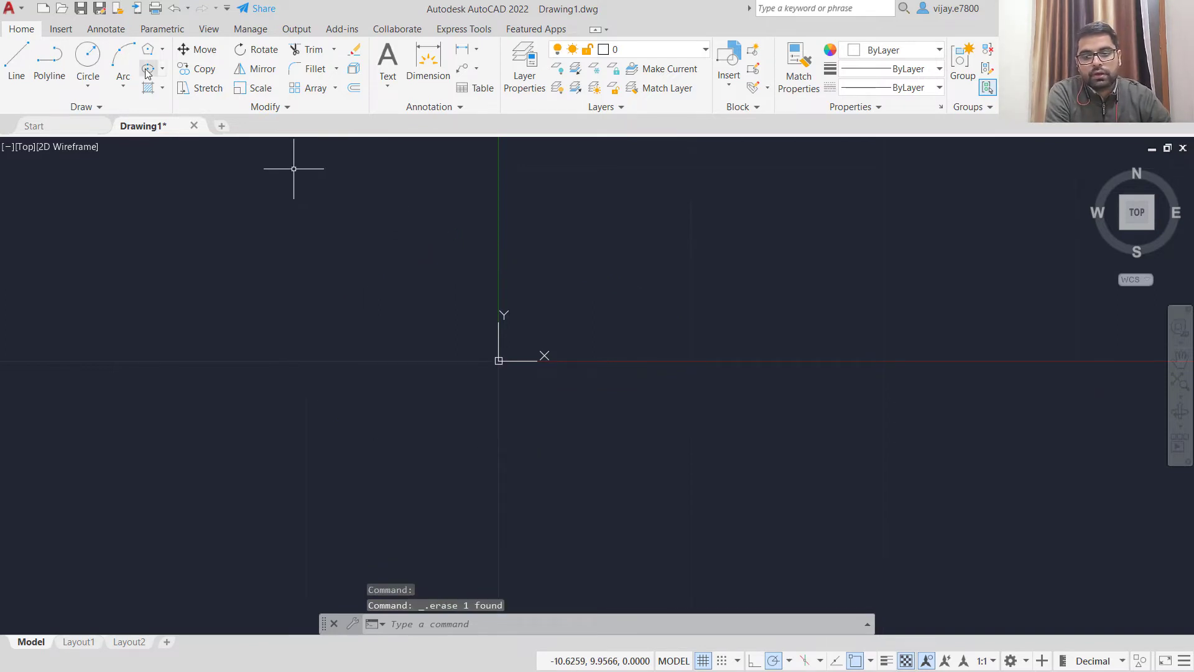
click(162, 69)
click(174, 128)
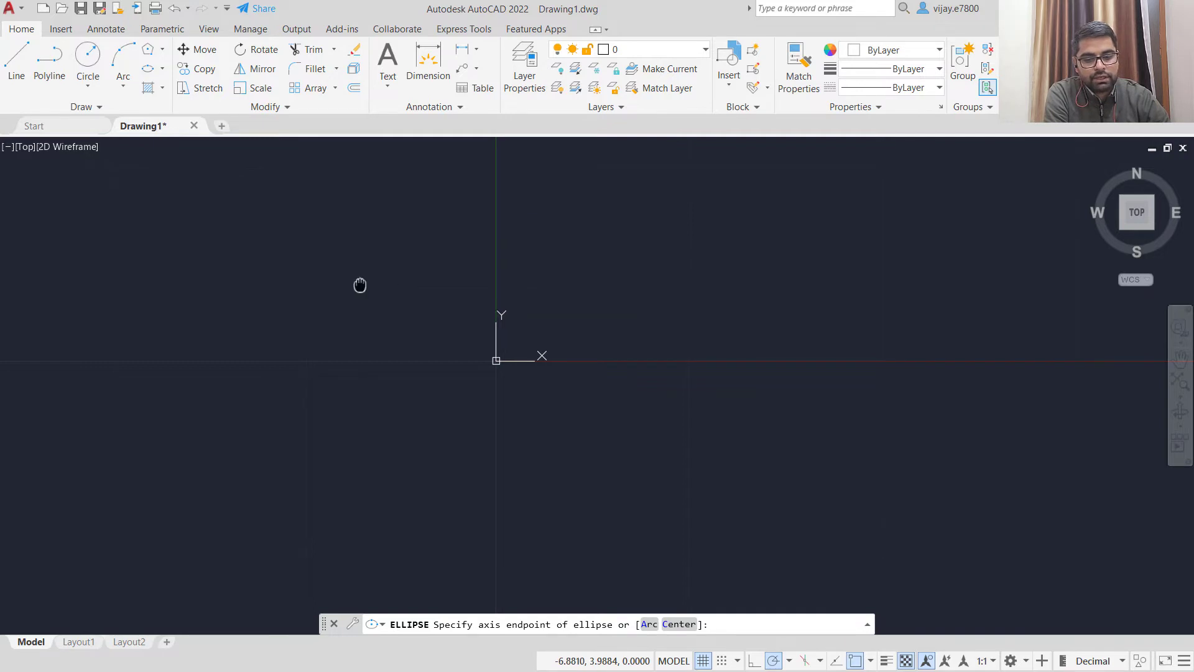
middle_drag(364, 285, 224, 336)
scroll(227, 332, up, 2)
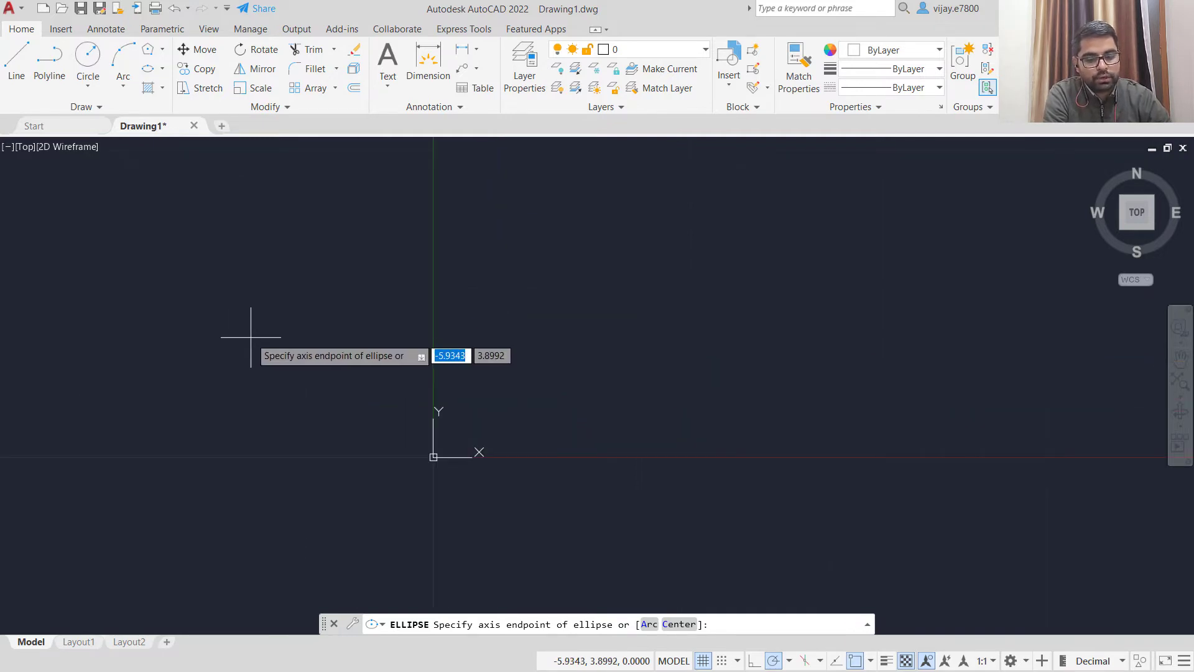
middle_drag(265, 355, 195, 339)
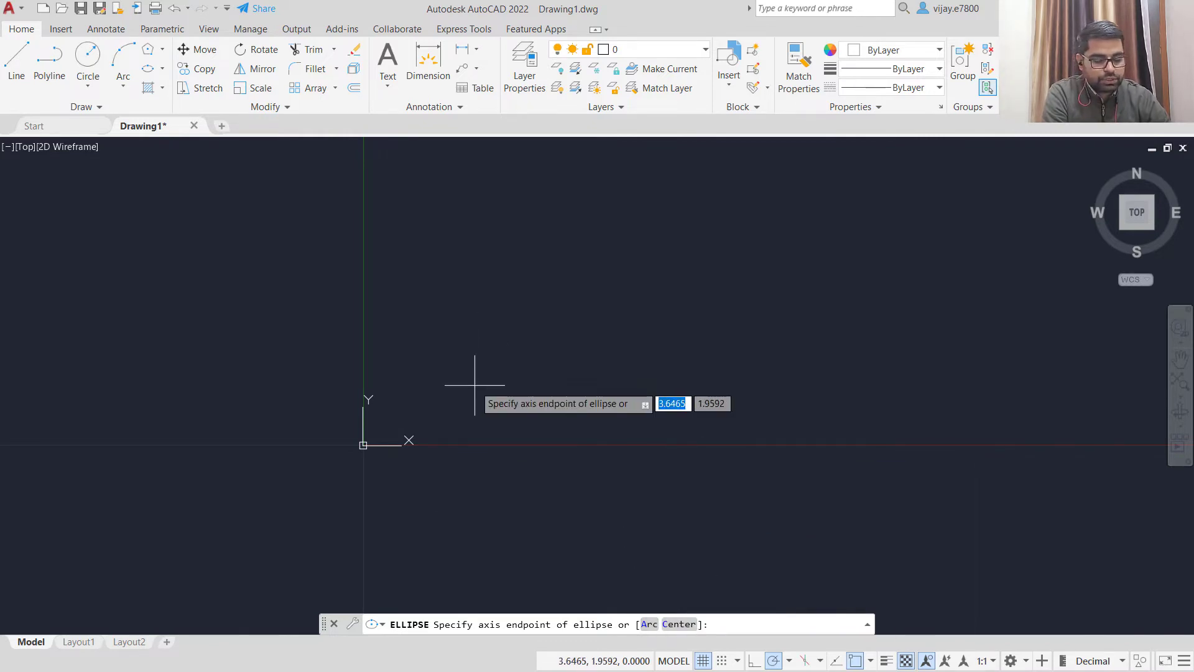
Step: Draw the ellipse with axis endpoints 0,0 and 10,0 and other half-axis 2, then select it
text(0)
key(Tab)
text(0)
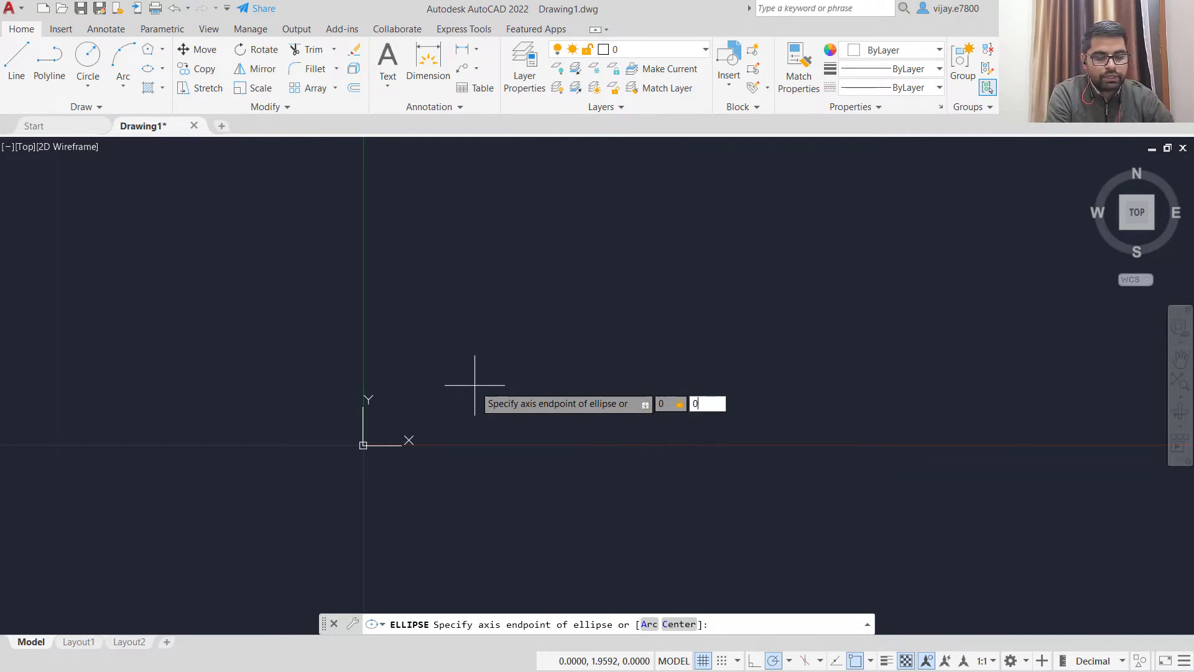
key(Return)
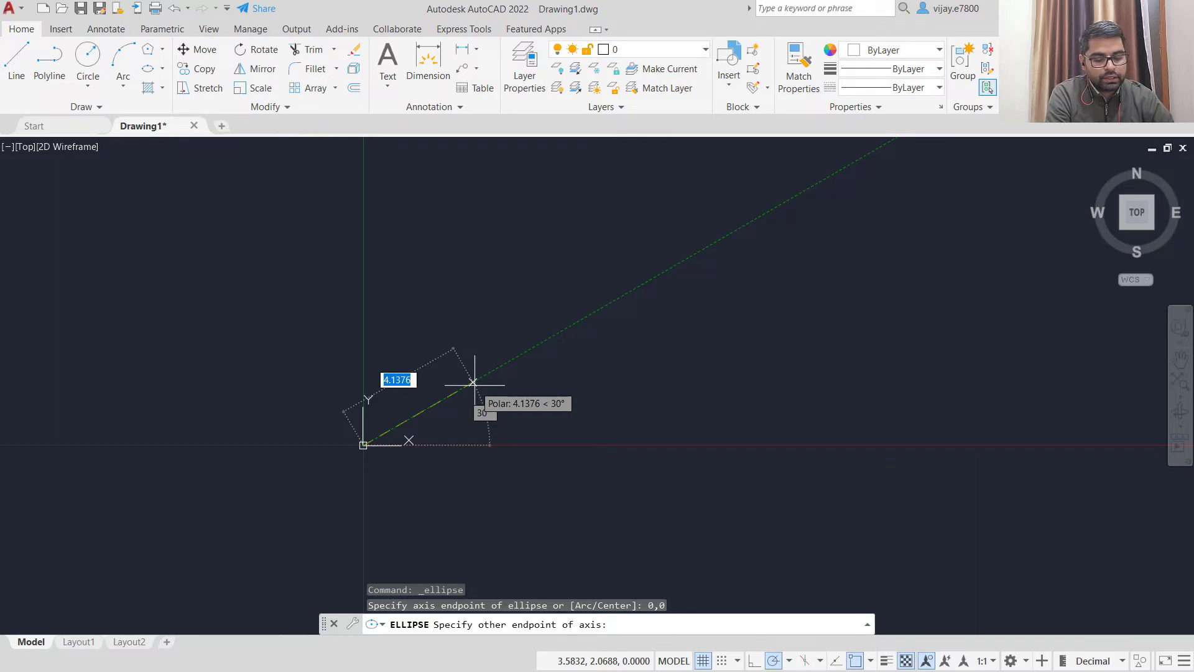
text(10)
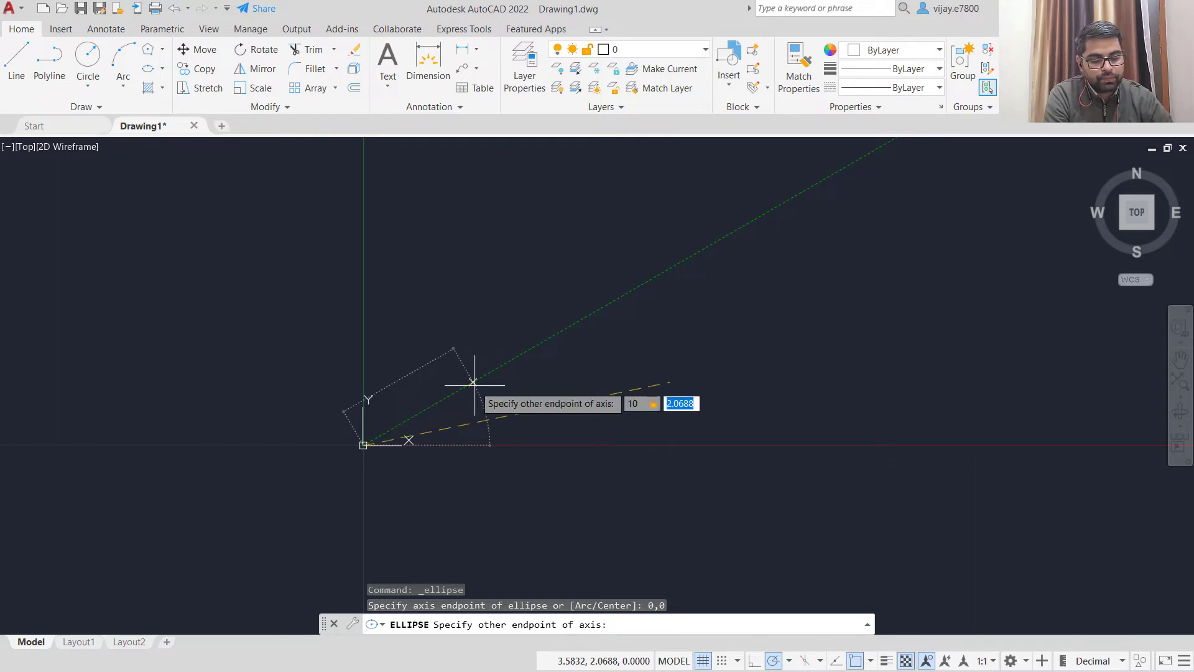
text(,0)
key(Return)
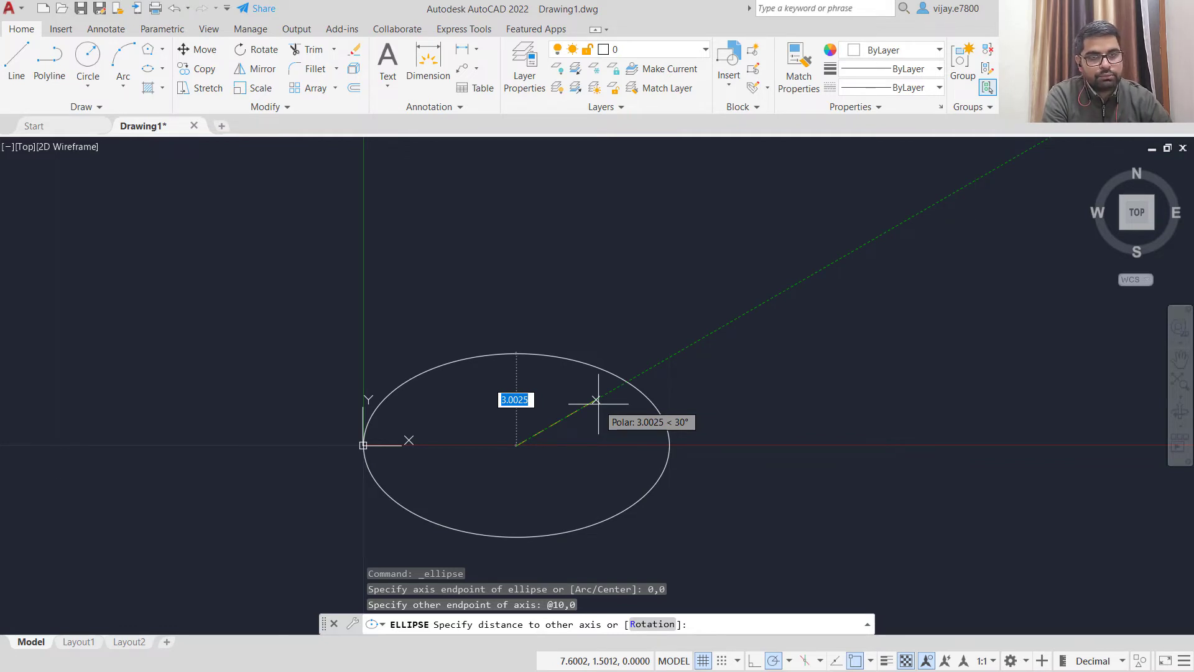
text(2)
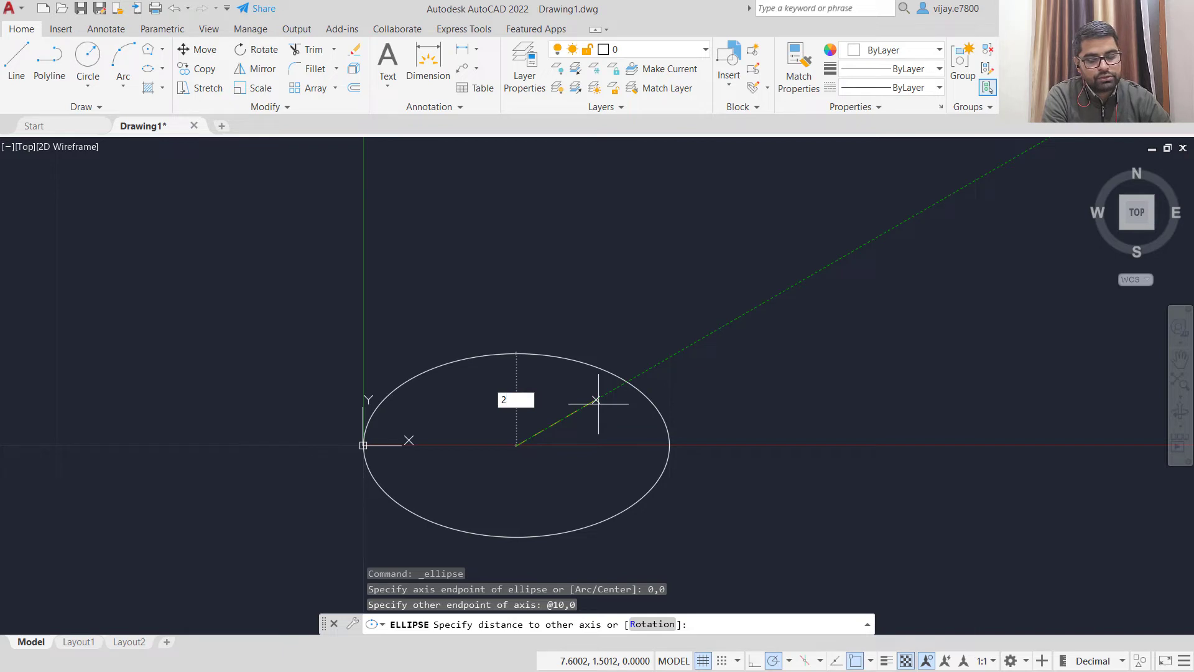
key(Return)
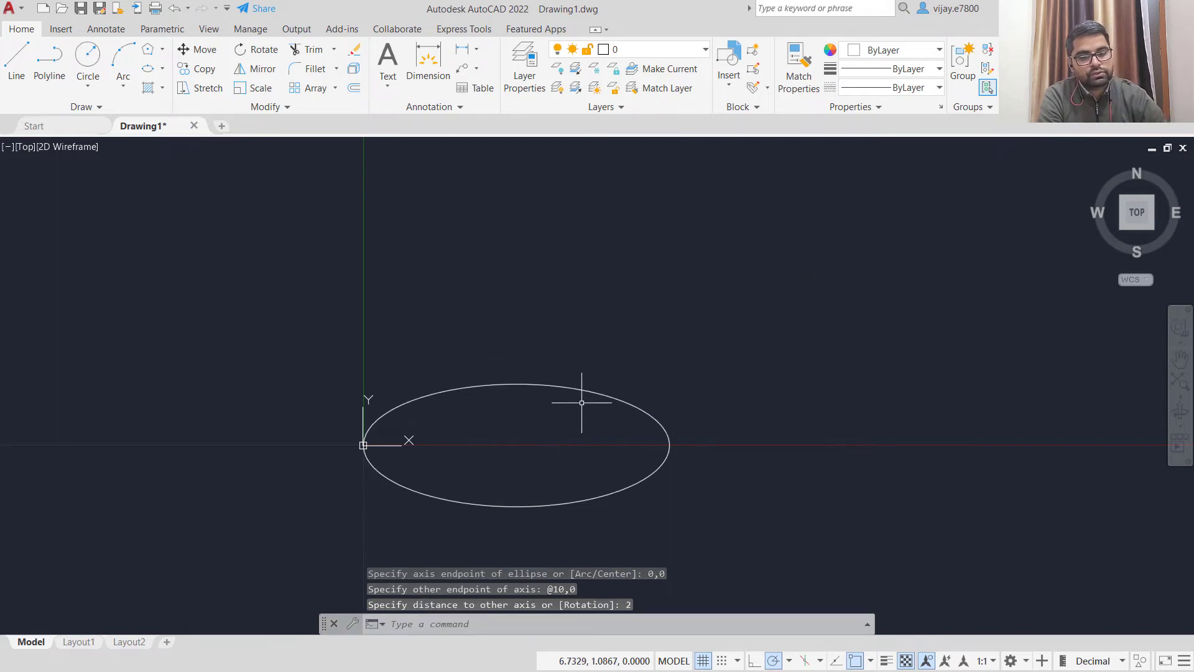
mouse_move(549, 384)
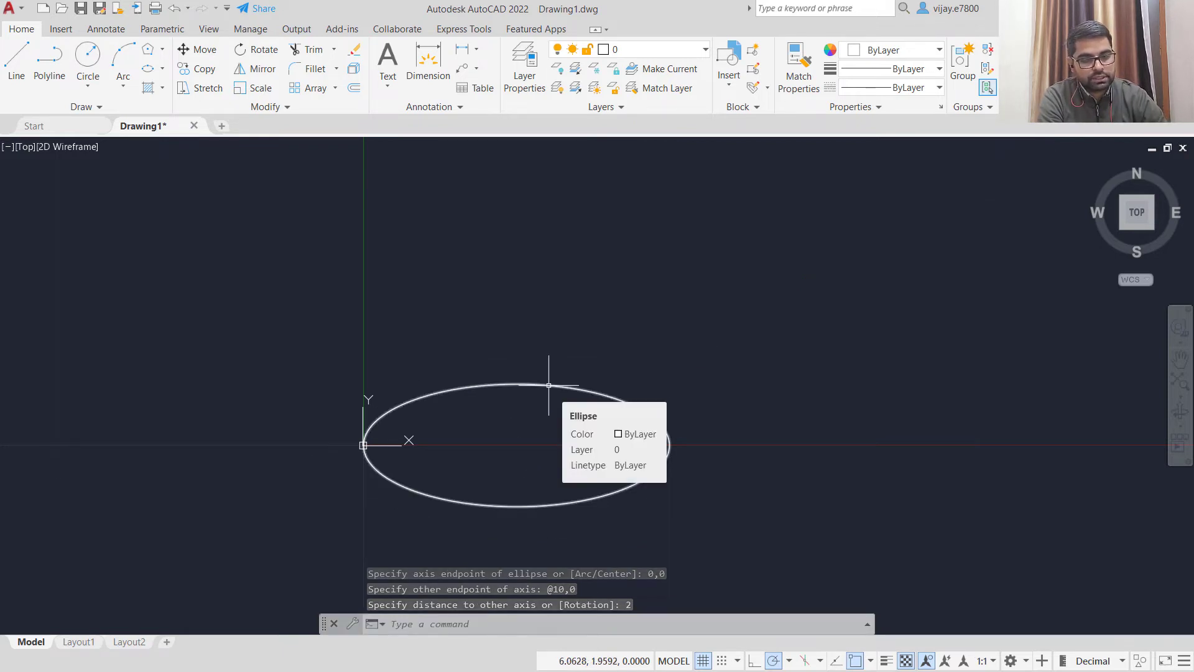
click(554, 385)
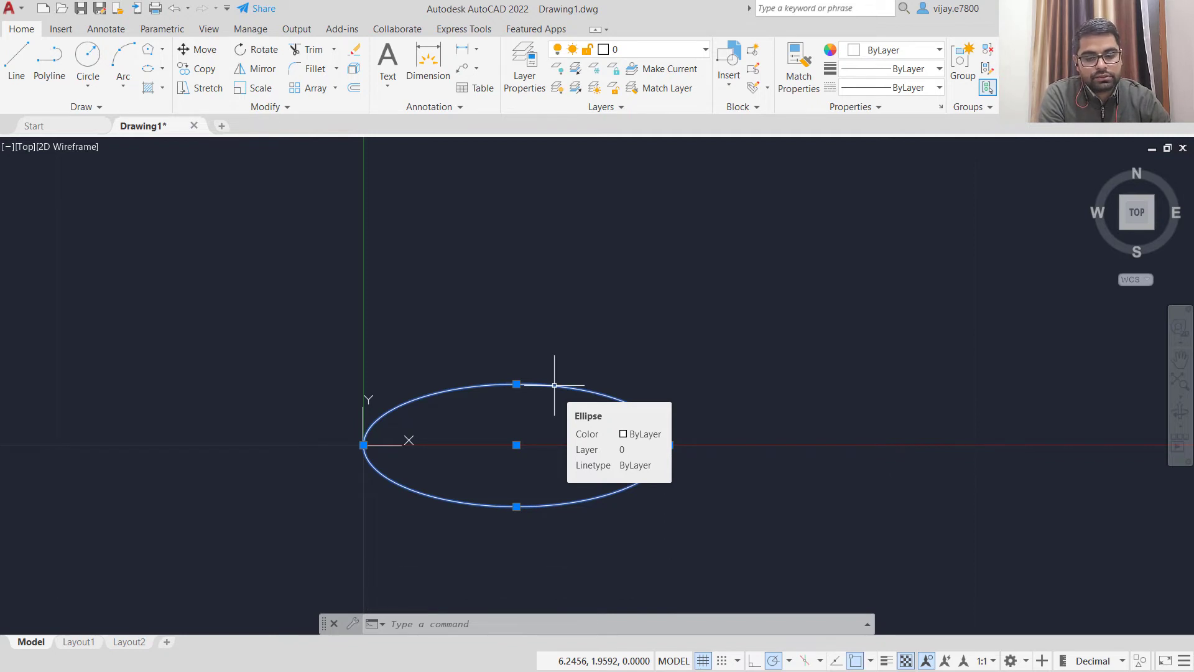
key(Delete)
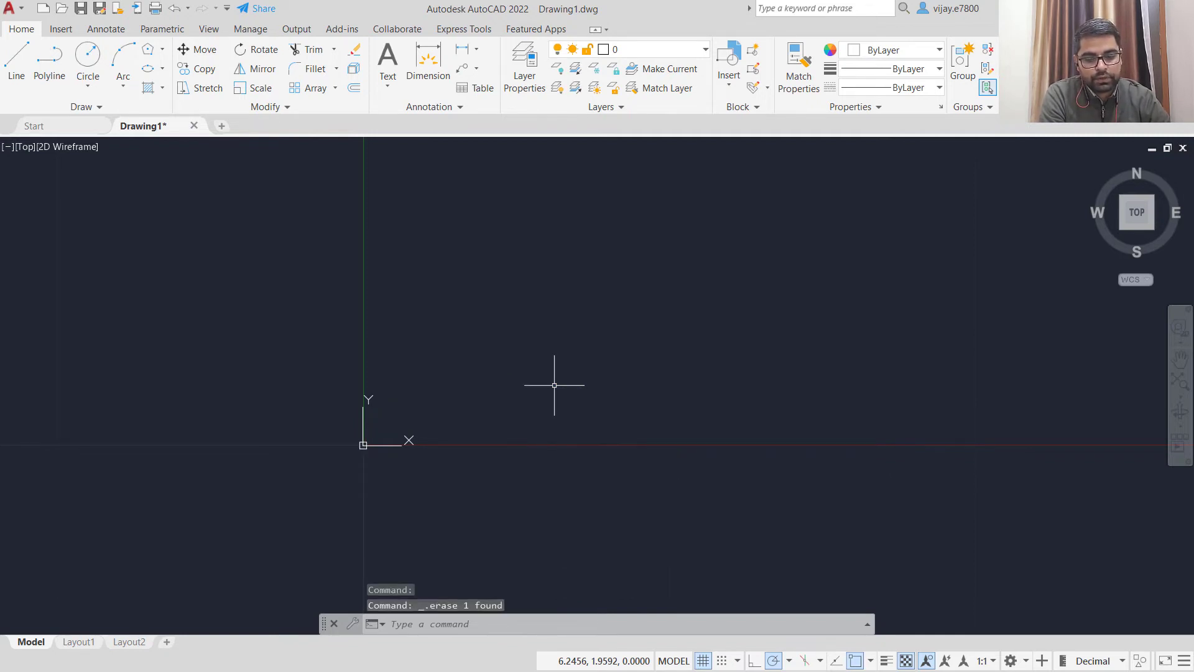
click(152, 73)
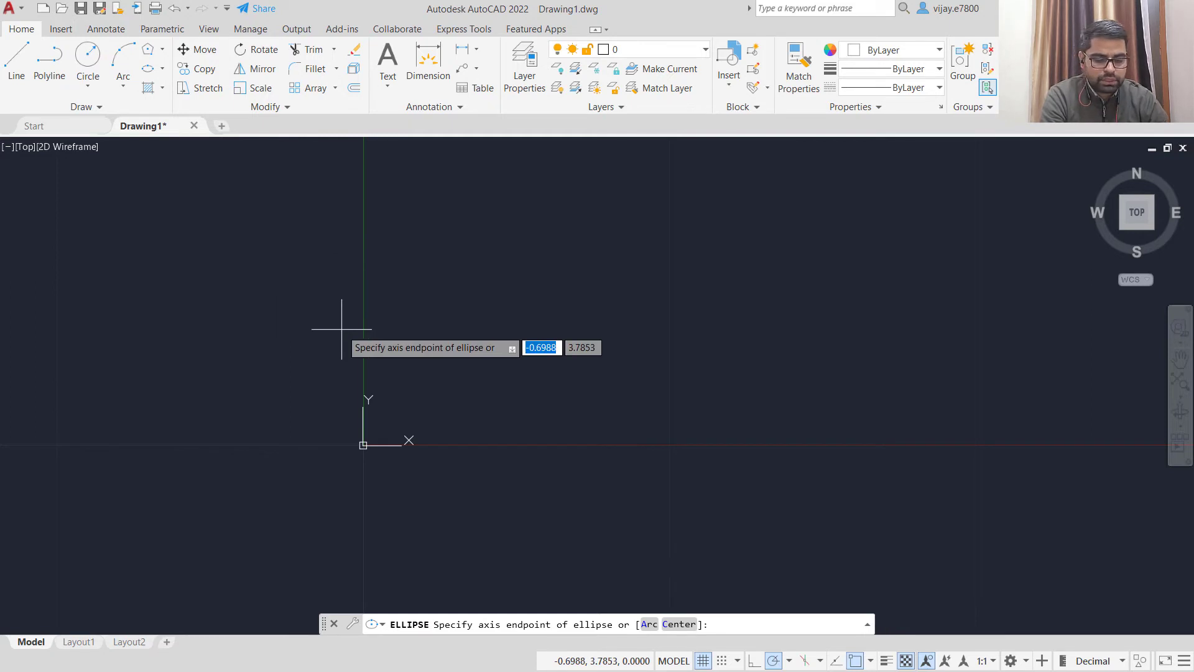
text(0)
key(Tab)
text(0)
key(Return)
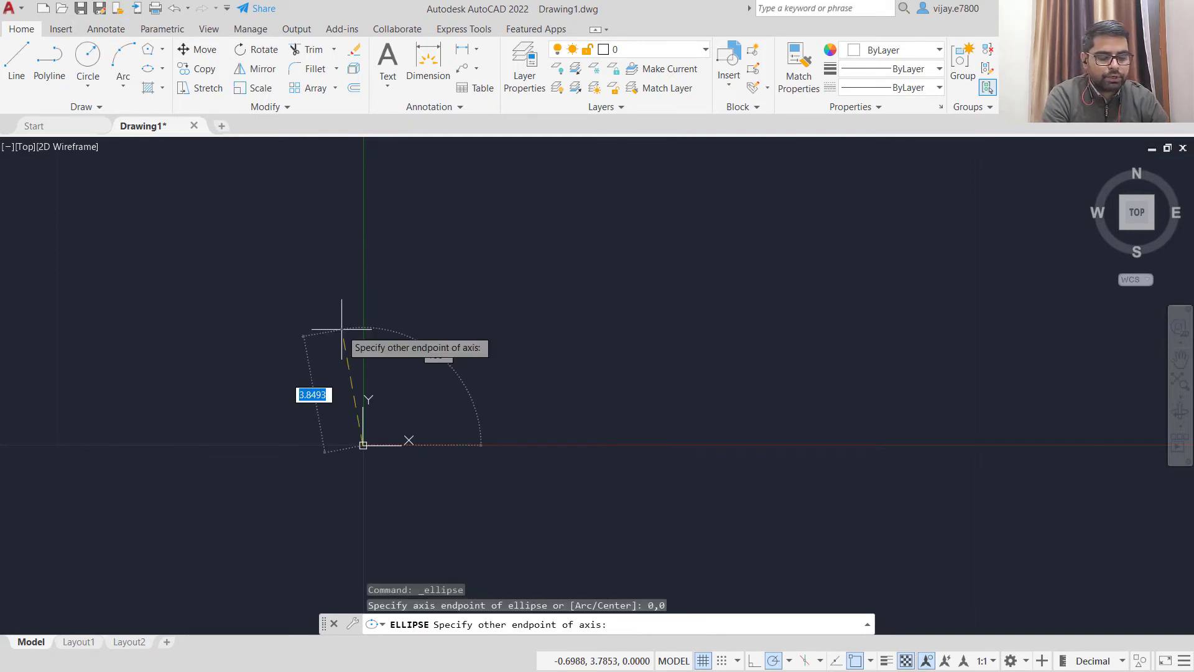
text(10)
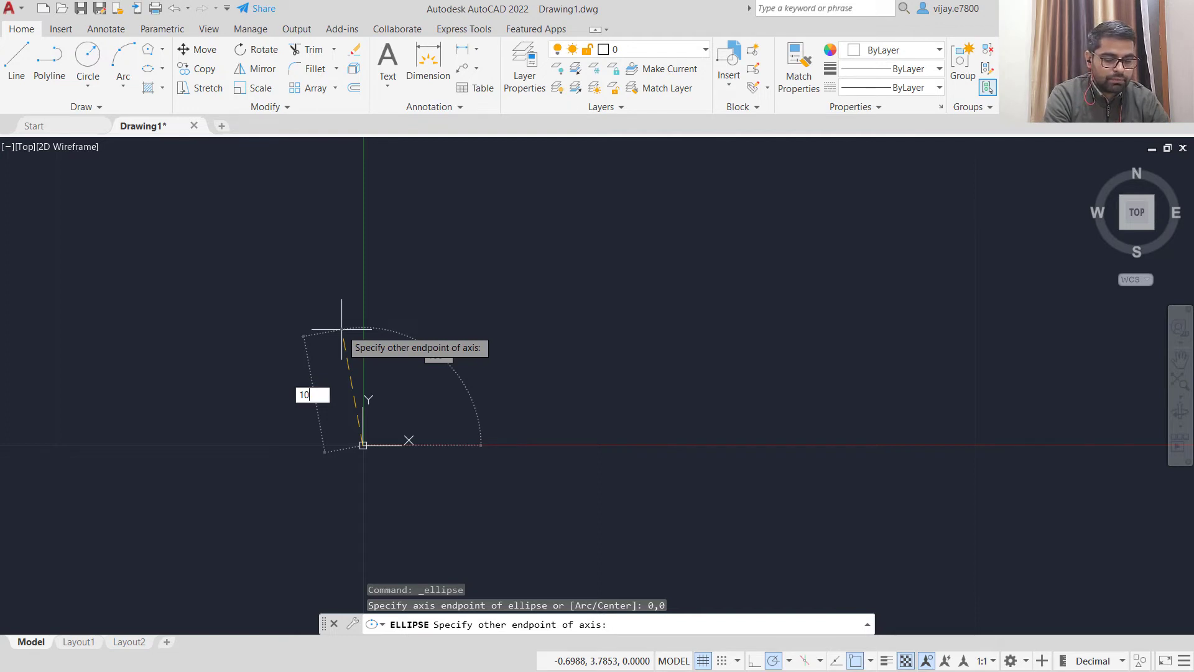
key(Tab)
text(1)
key(Return)
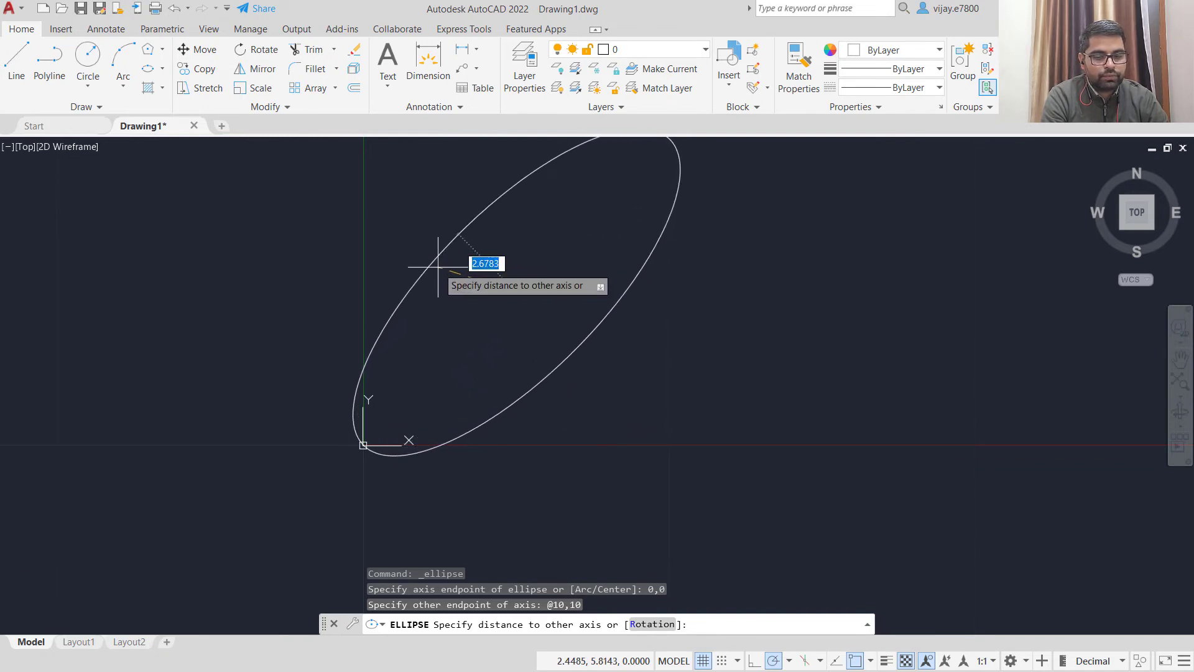
text(2)
key(Return)
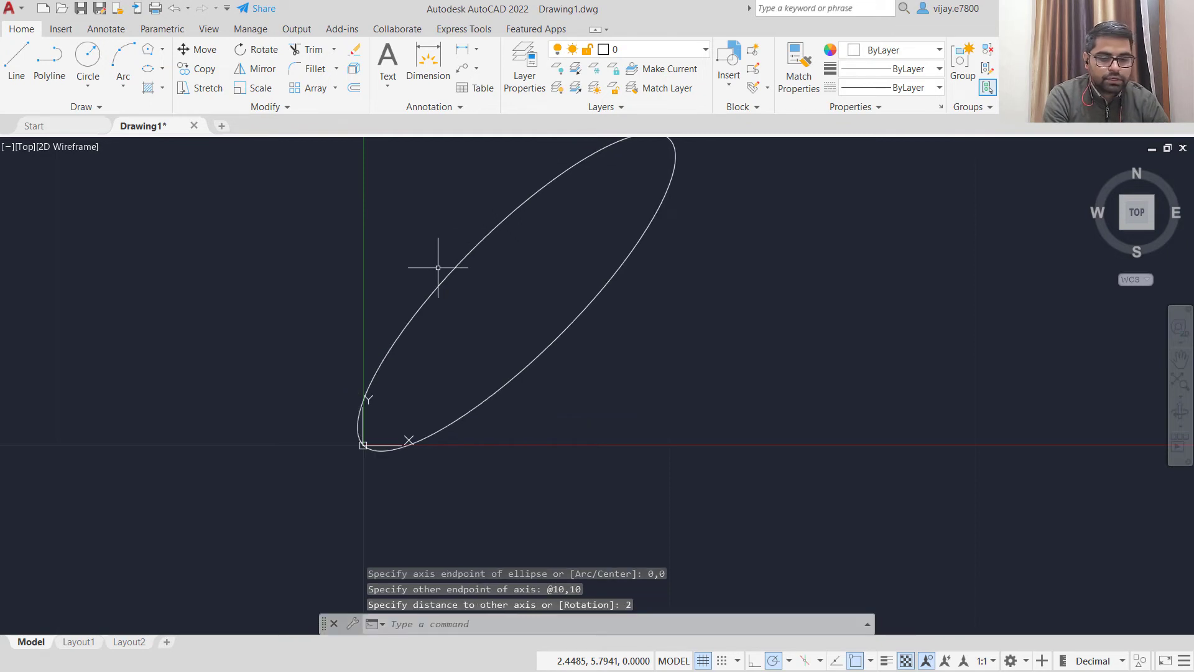
Step: Zoom out, then select and erase the slanted ellipse, leaving the drawing empty
scroll(441, 257, down, 2)
scroll(413, 301, down, 2)
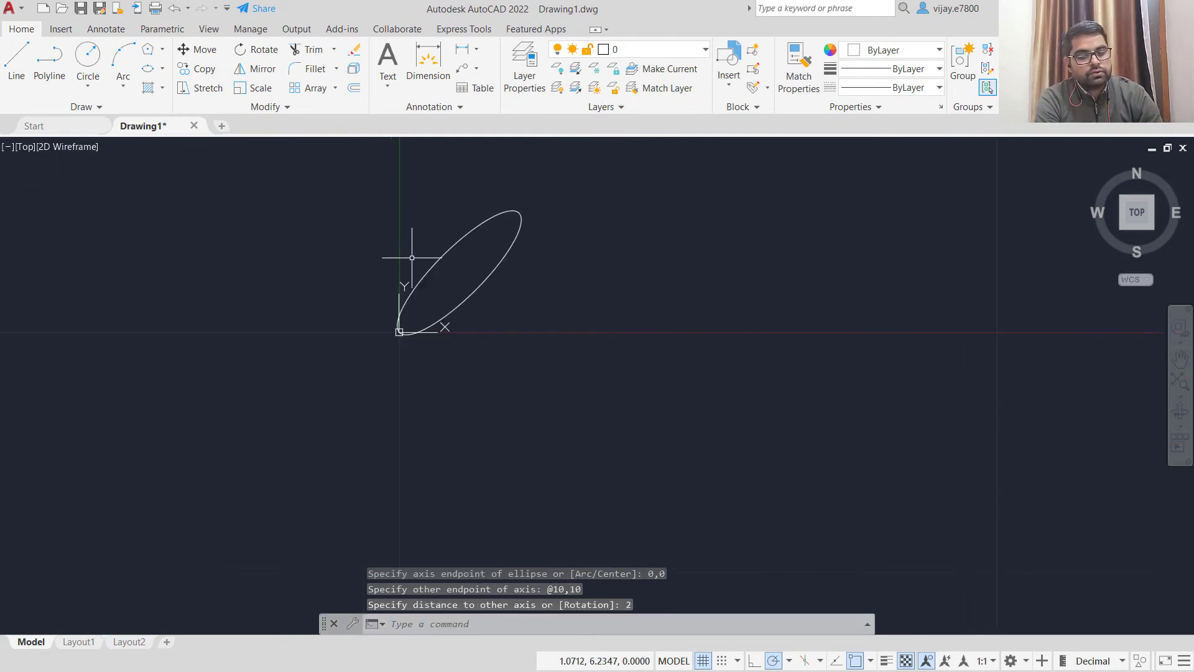
scroll(406, 300, down, 2)
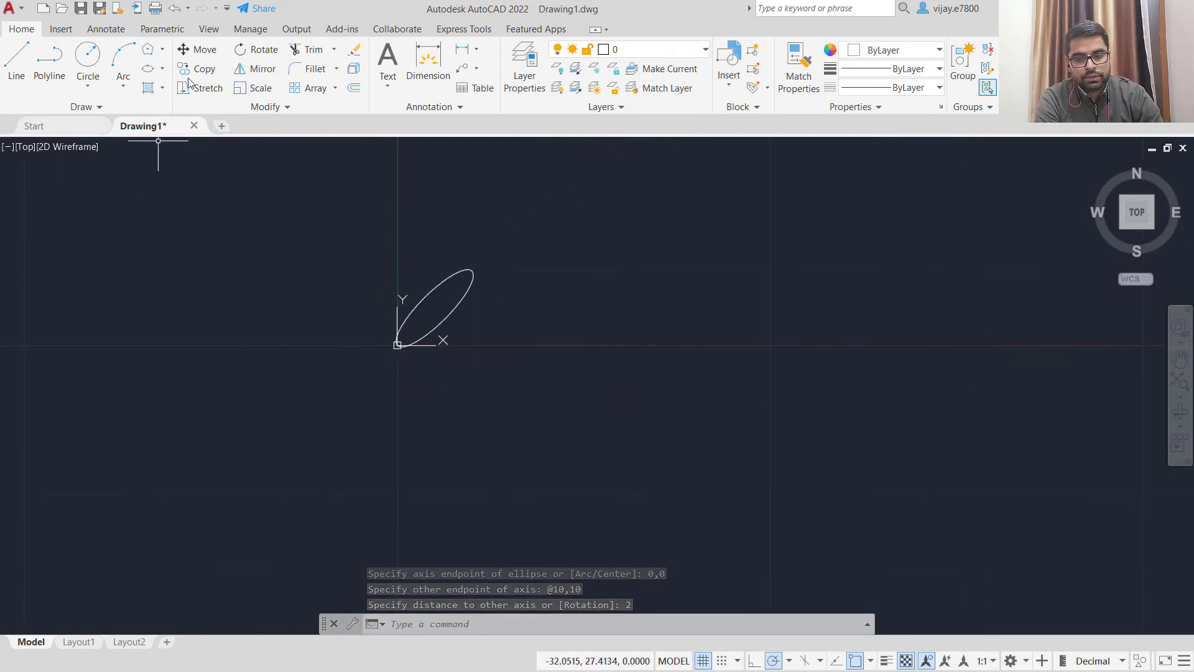
click(162, 69)
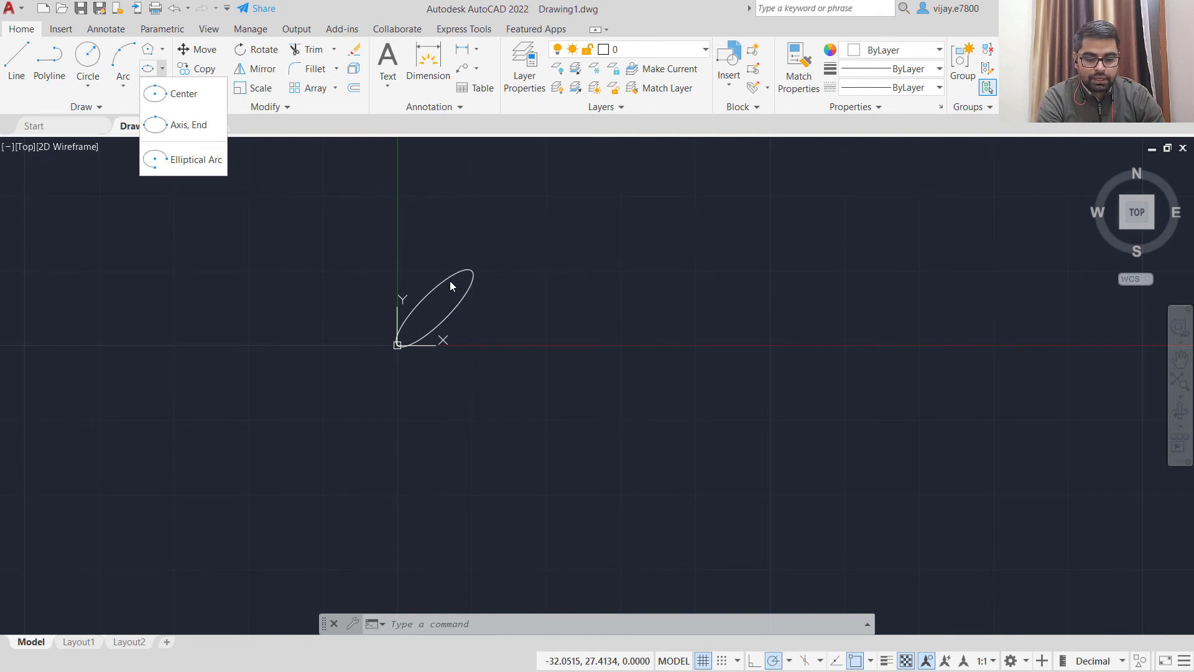
click(411, 294)
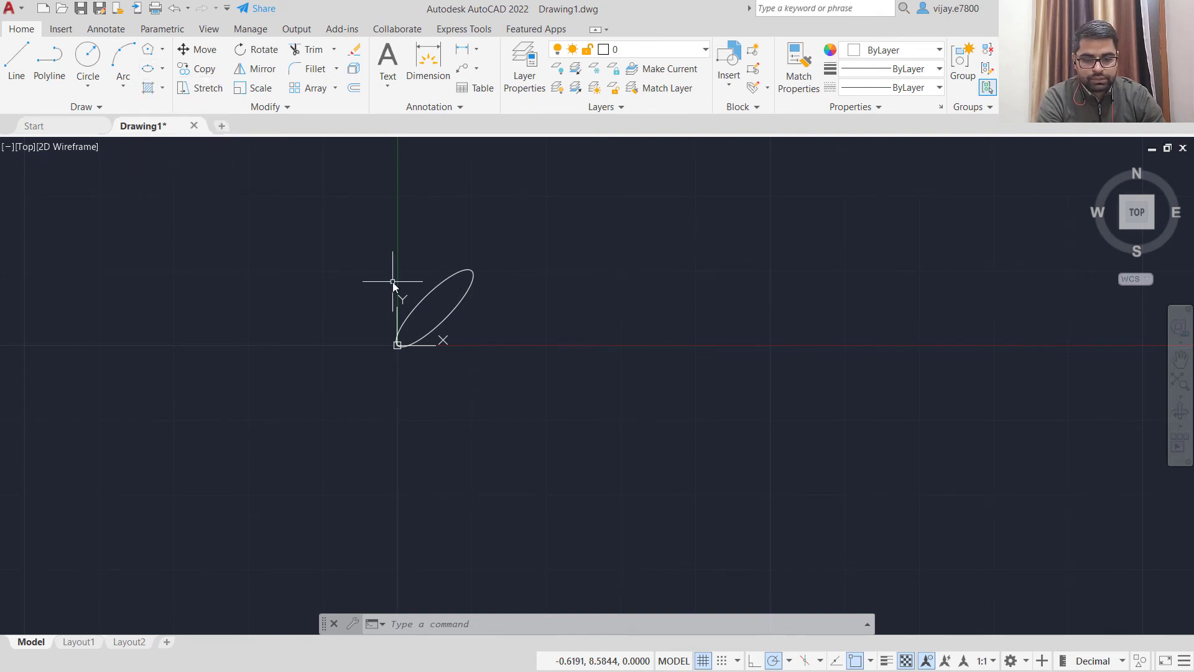
click(443, 281)
key(Delete)
scroll(448, 312, up, 2)
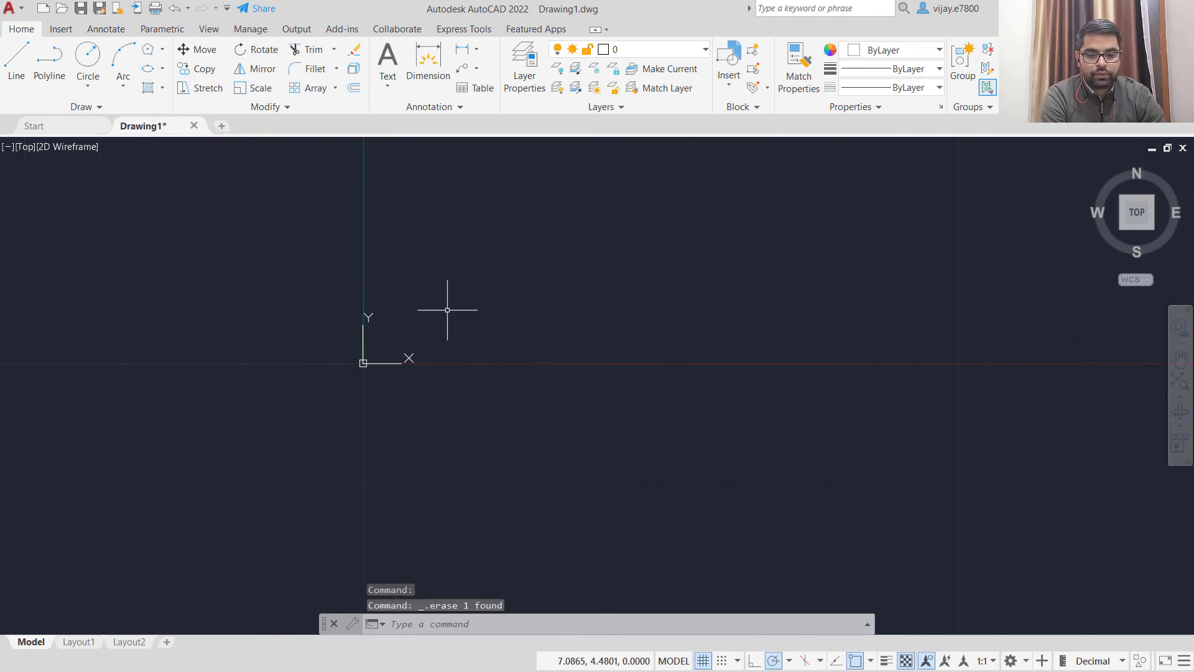
Step: Draw an elliptical arc centred at 0,0 along the X axis, sweeping 0° to 180° over the top
click(162, 69)
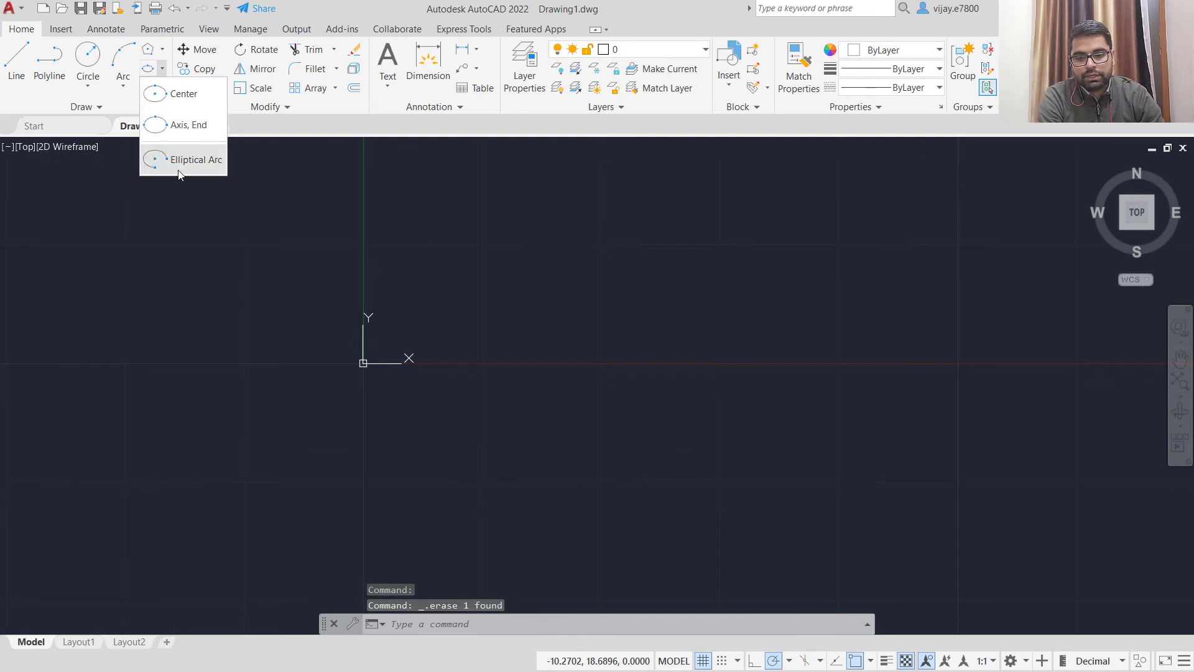
click(179, 160)
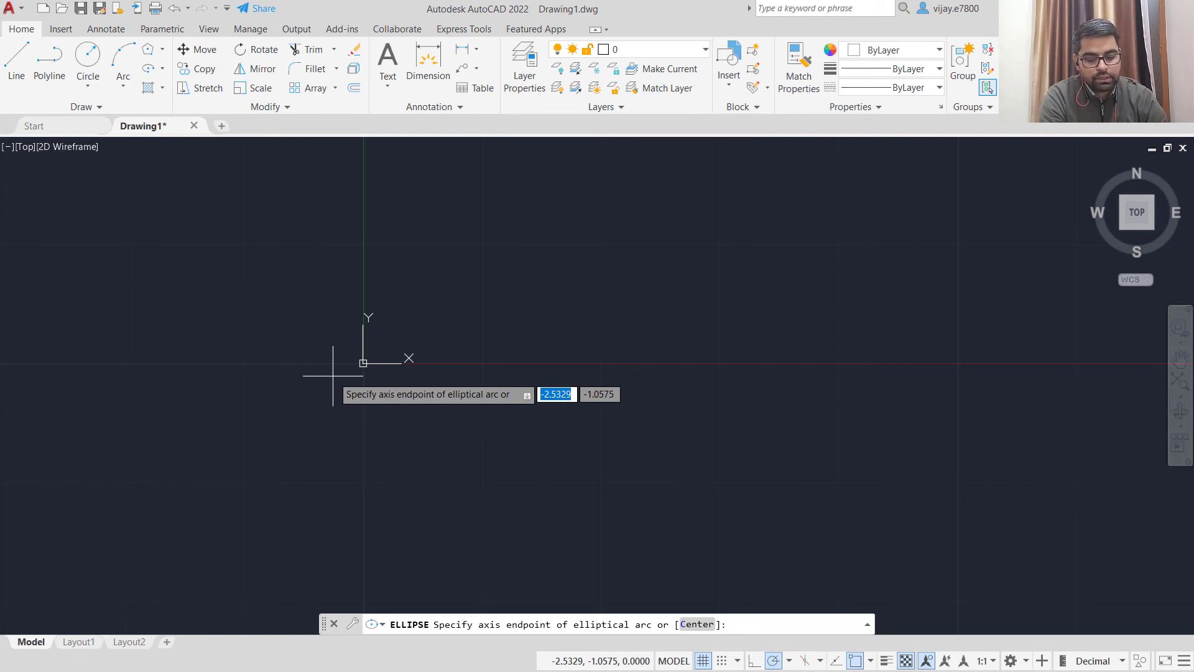
text(c)
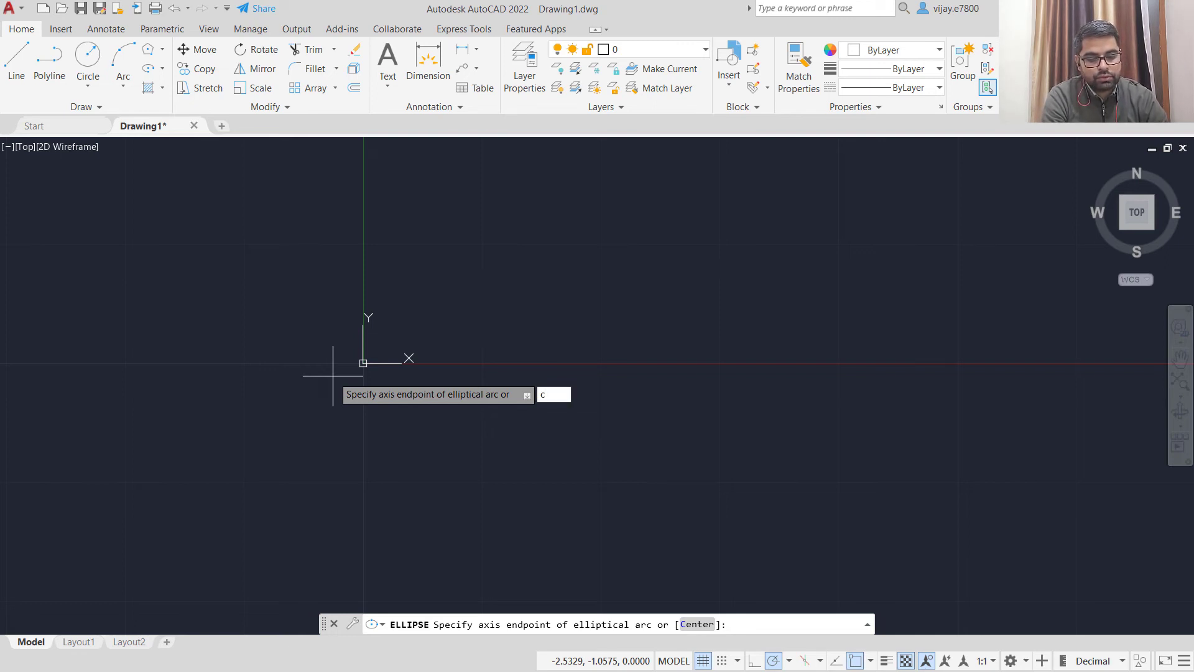
key(Return)
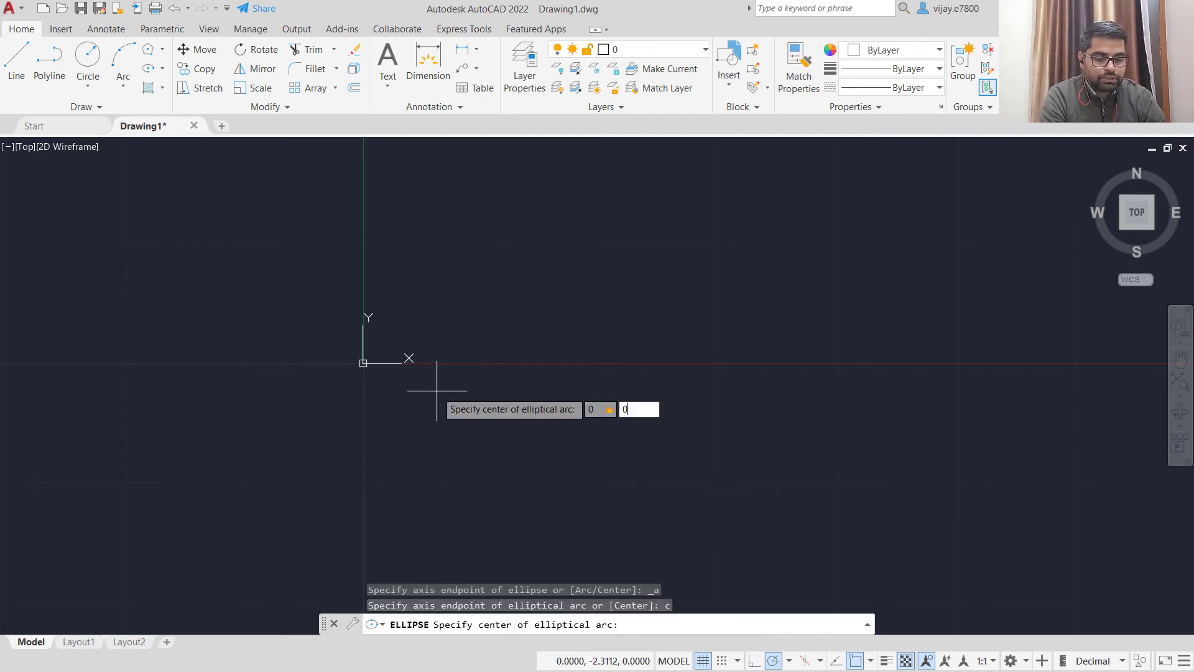
key(Return)
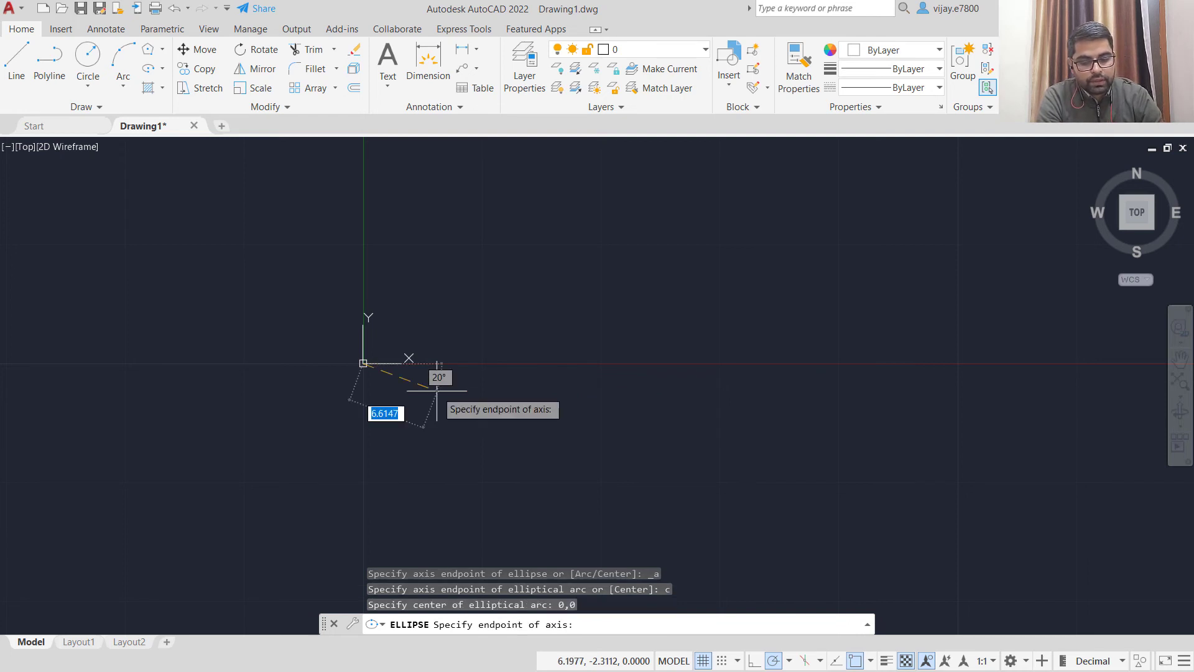
click(523, 364)
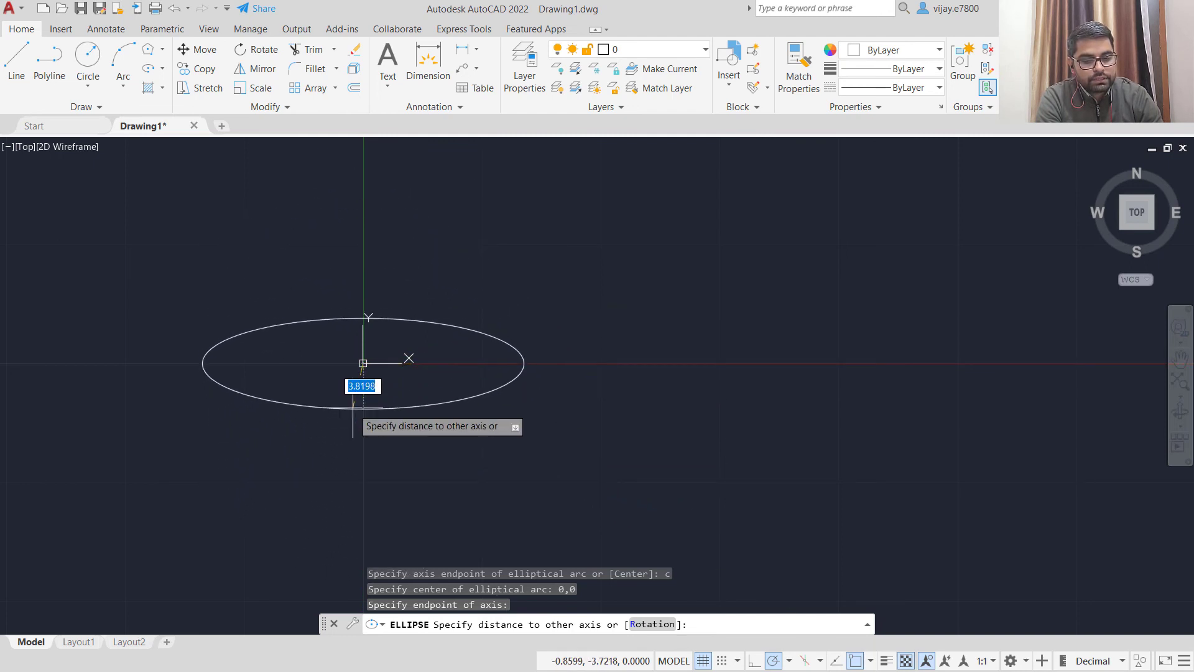
click(354, 405)
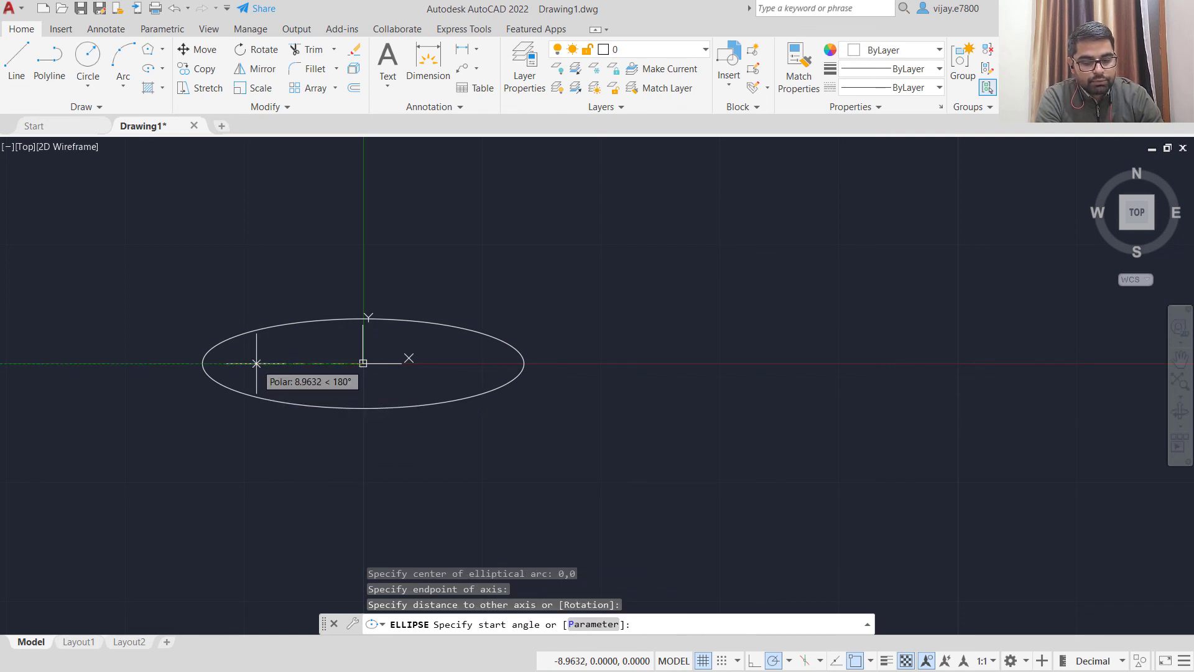
click(523, 363)
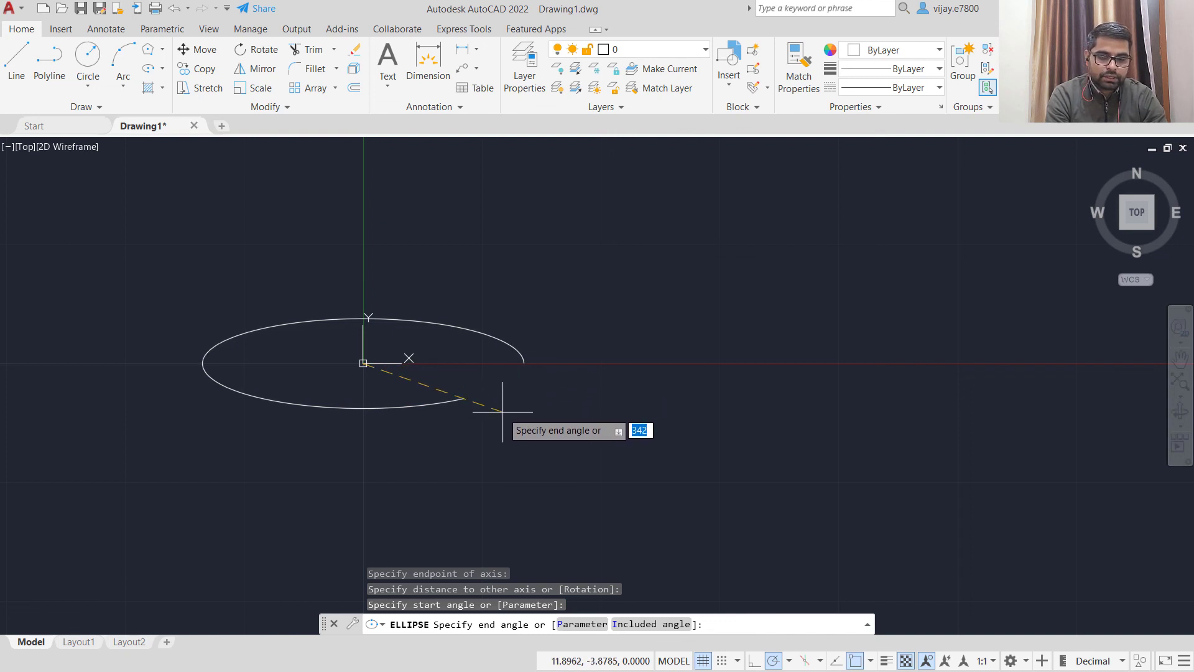
click(233, 363)
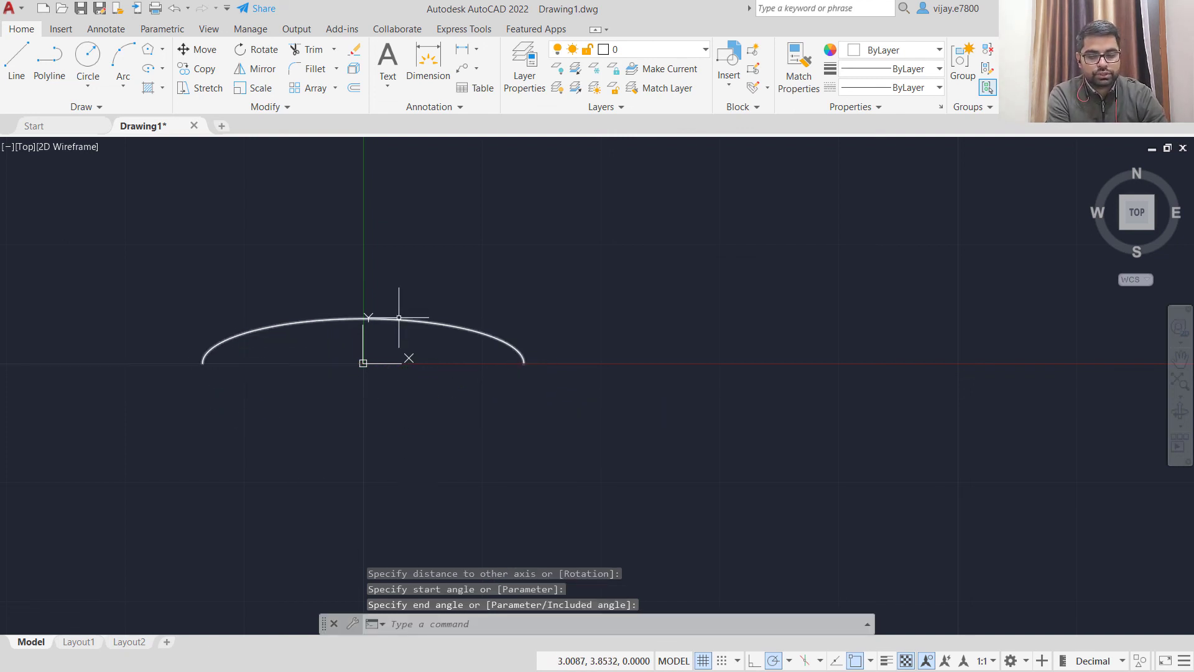